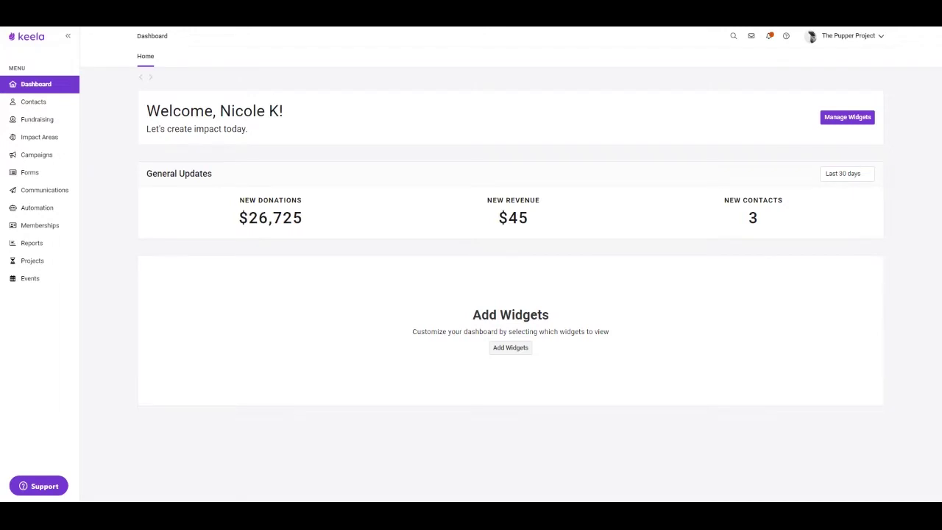
Add the Recently Added Contacts and Donation Goals widgets to the dashboard
left_click(840, 123)
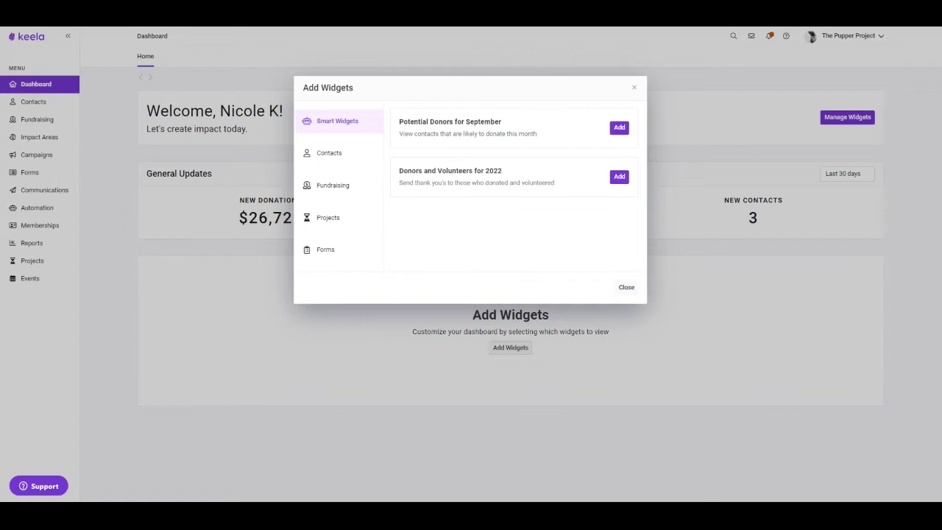
left_click(355, 154)
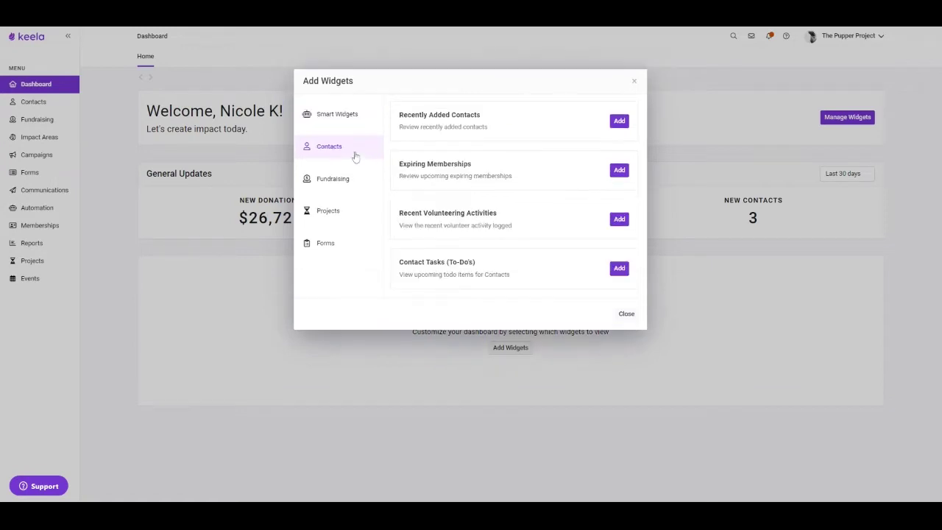
left_click(620, 121)
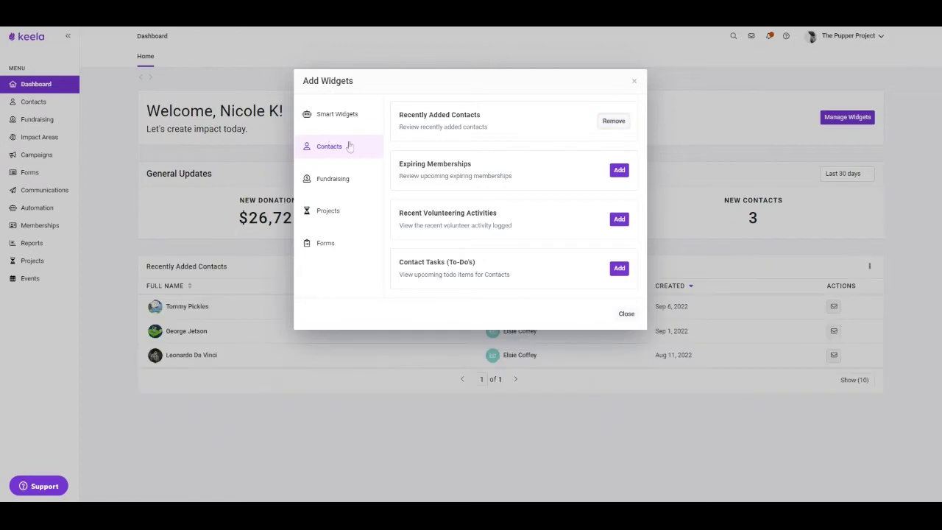
left_click(356, 187)
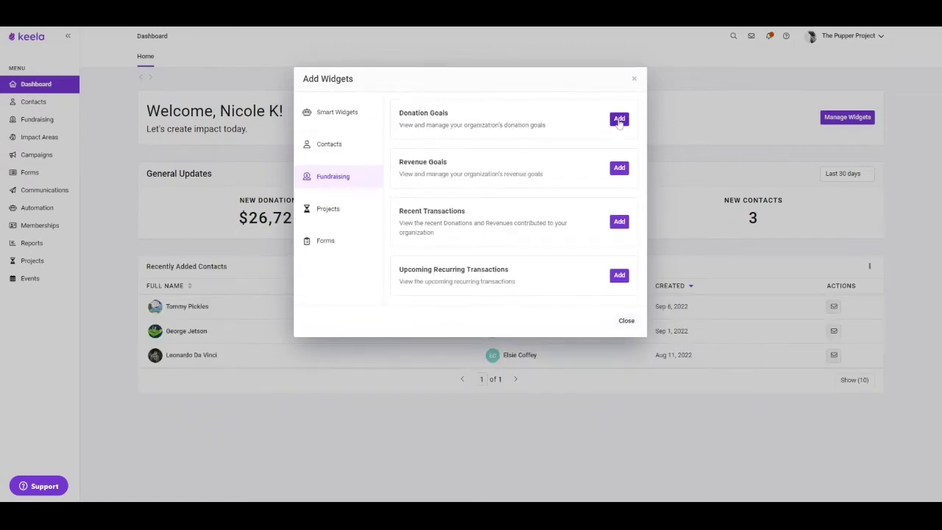
left_click(619, 120)
Add the Upcoming Project Tasks and Recent Form Responses widgets to the dashboard and finish managing widgets
left_click(327, 220)
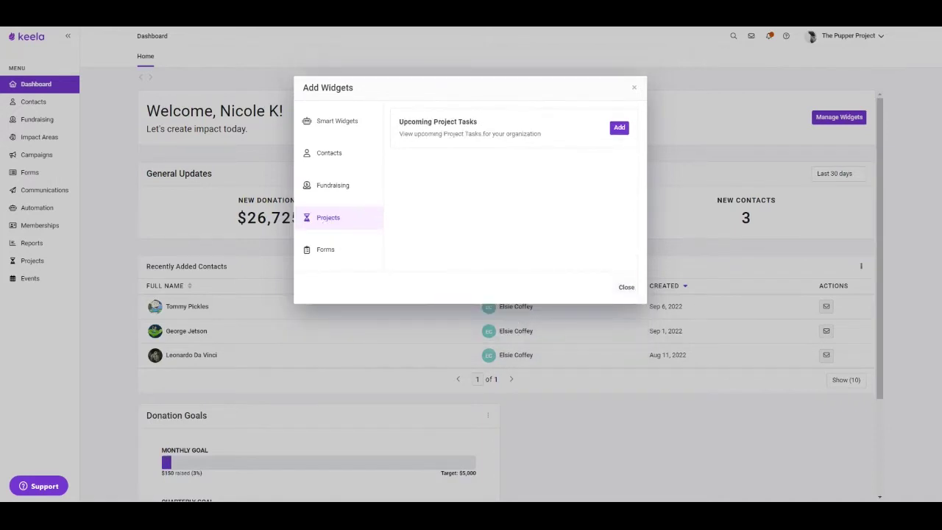
left_click(619, 127)
left_click(333, 254)
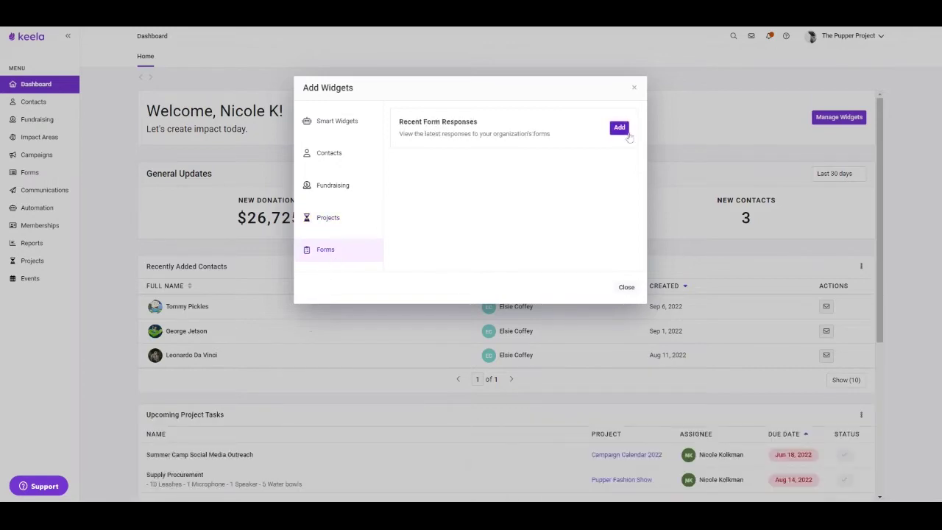
left_click(624, 134)
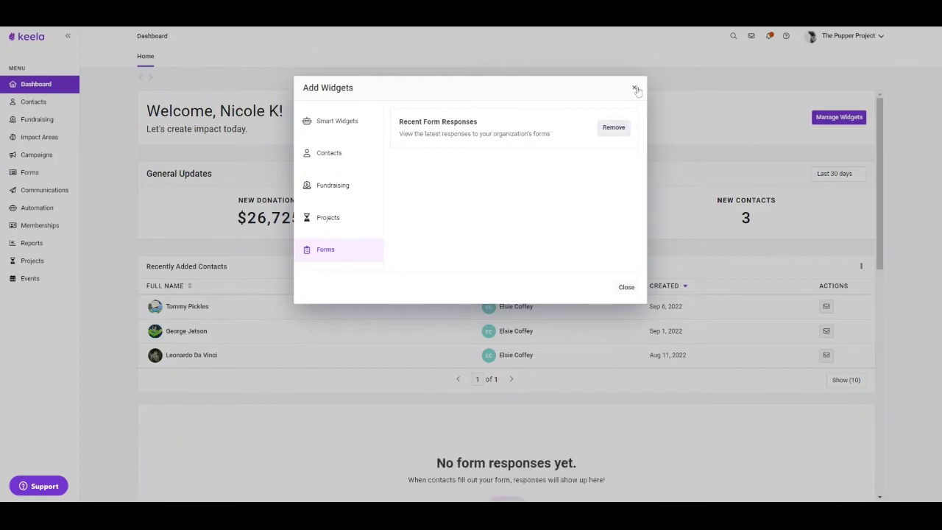
left_click(626, 288)
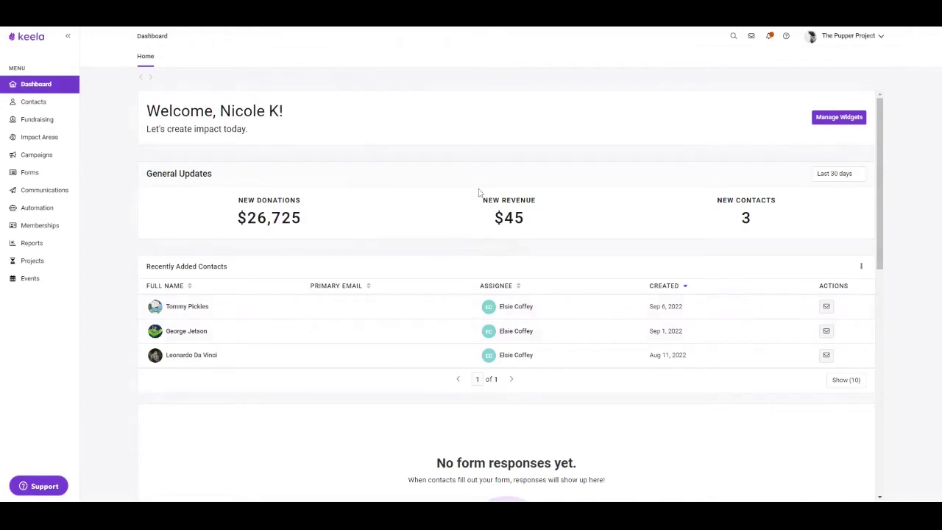
Review the added widgets throughout the dashboard, and check the account's organization and personal settings options
scroll(478, 192, "down", 2)
scroll(503, 235, "down", 5)
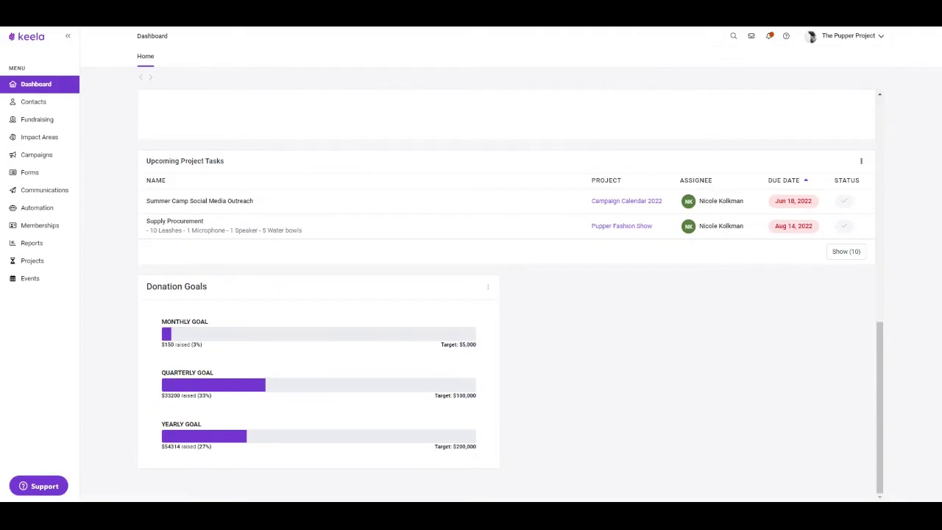
scroll(576, 361, "up", 8)
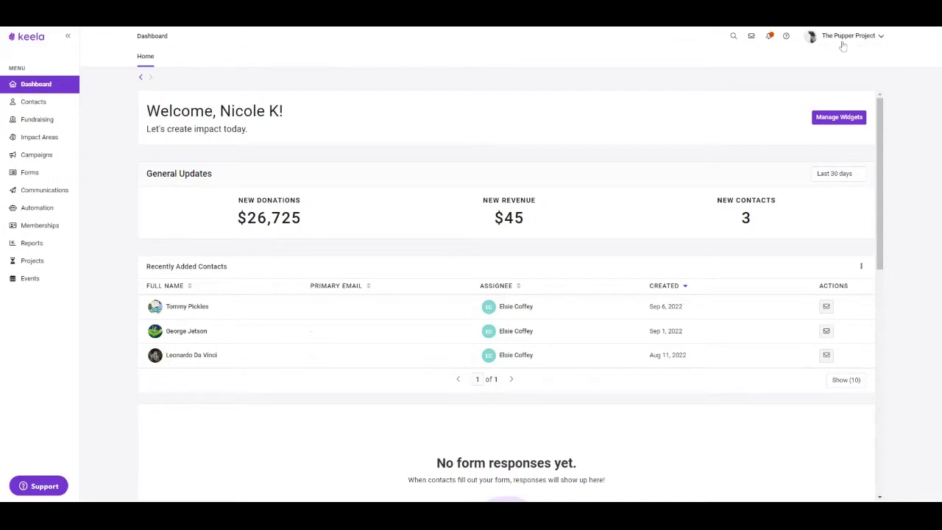
left_click(880, 39)
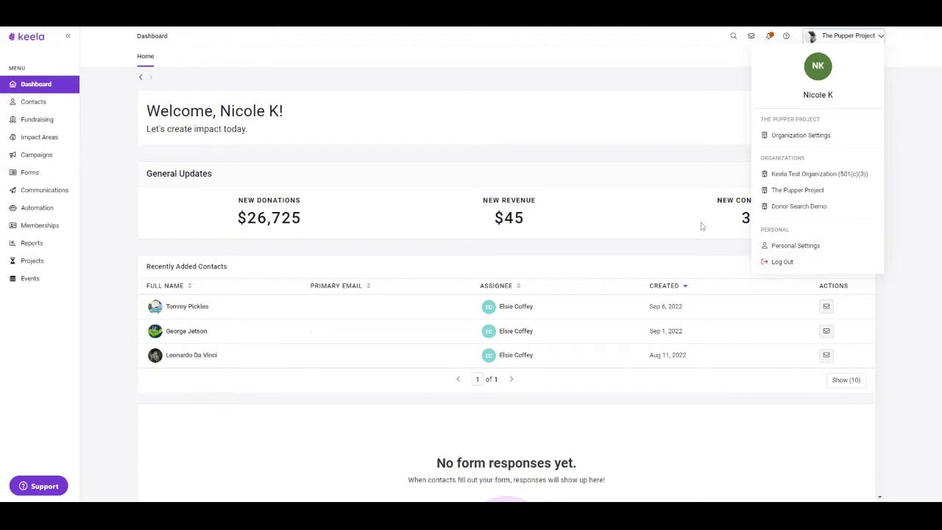
left_click(647, 106)
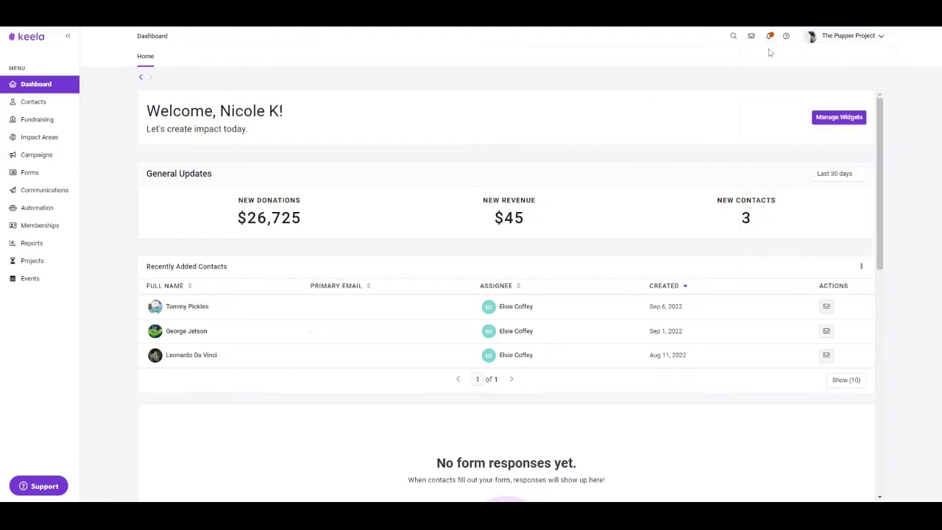
Search across all record types for a contact's first name, and dismiss the search
left_click(732, 38)
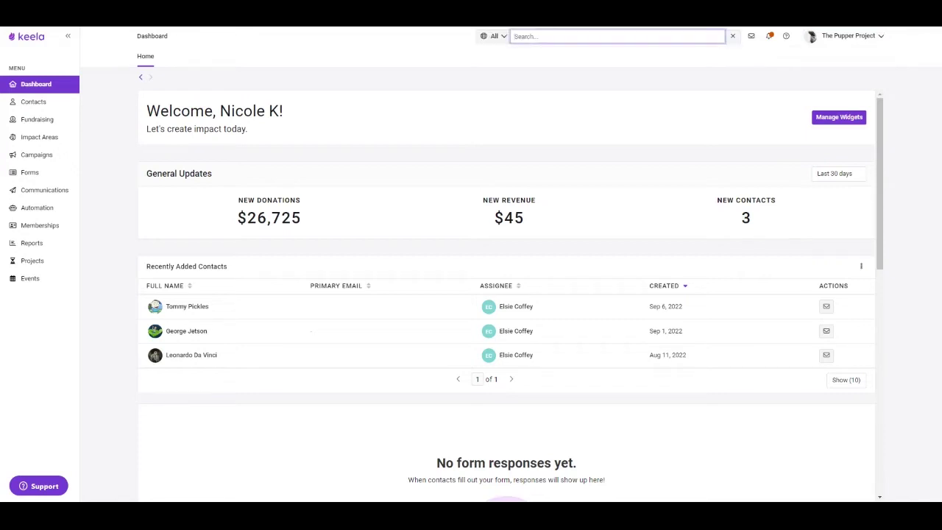
type("Daffy")
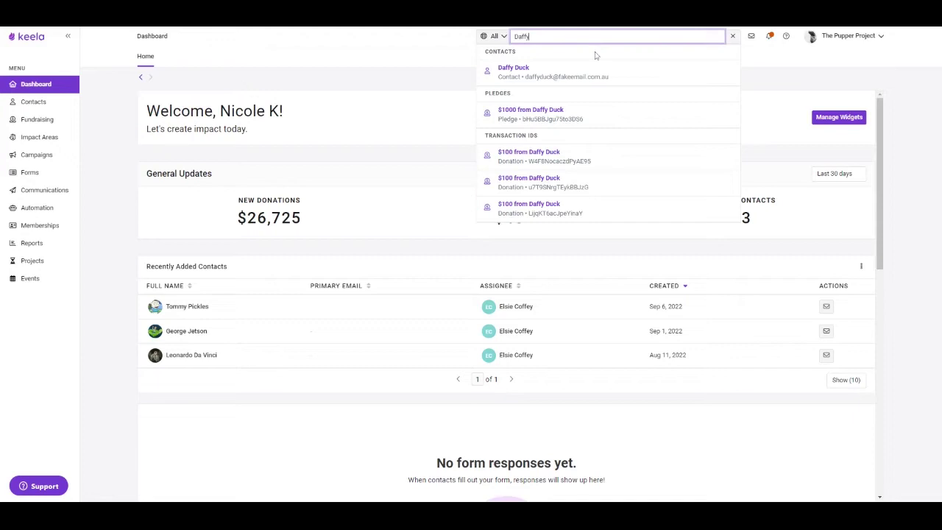
left_click(747, 47)
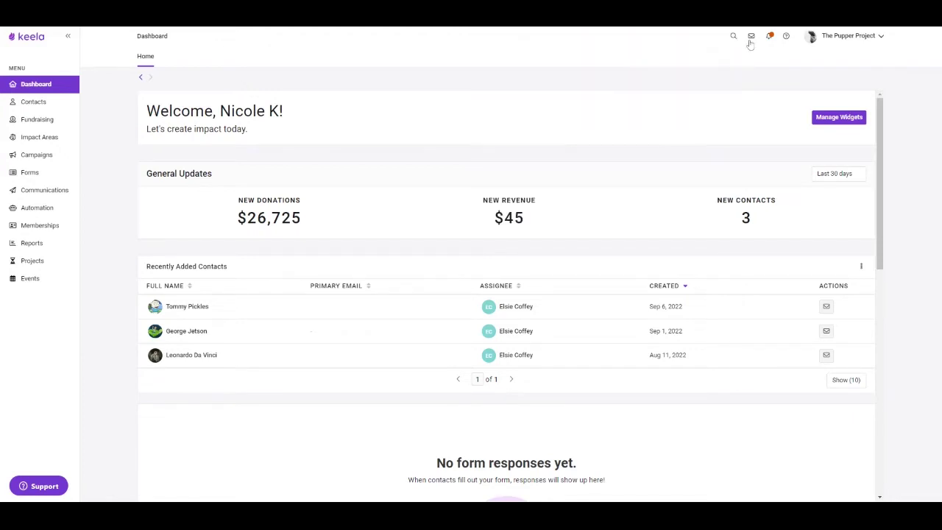
View the email inbox and check both the Notifications and What's New updates
left_click(750, 39)
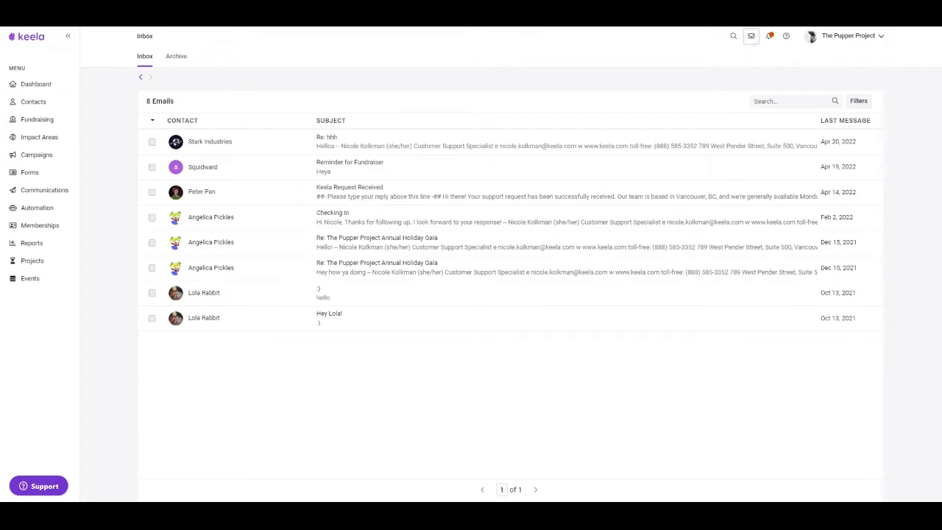
left_click(769, 38)
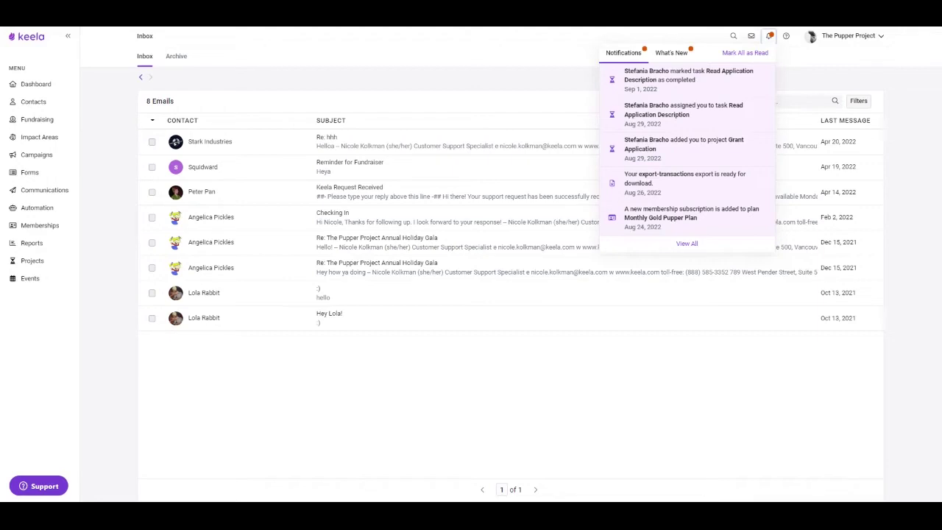
left_click(681, 57)
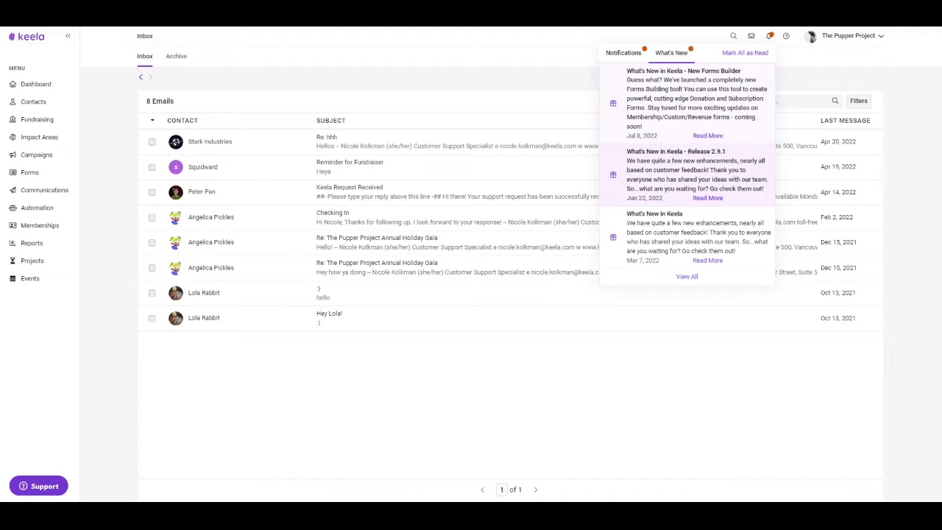
View the available help resources and open the Support assistance
left_click(787, 40)
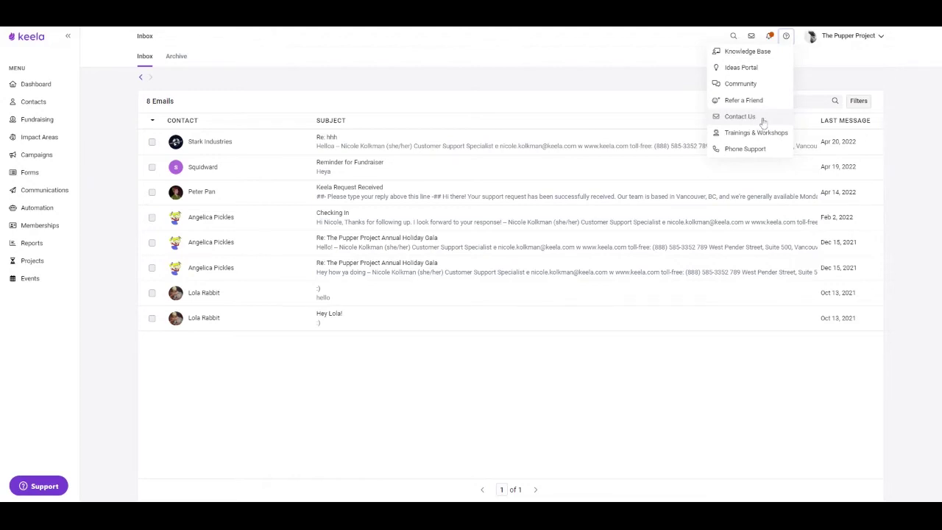
left_click(859, 64)
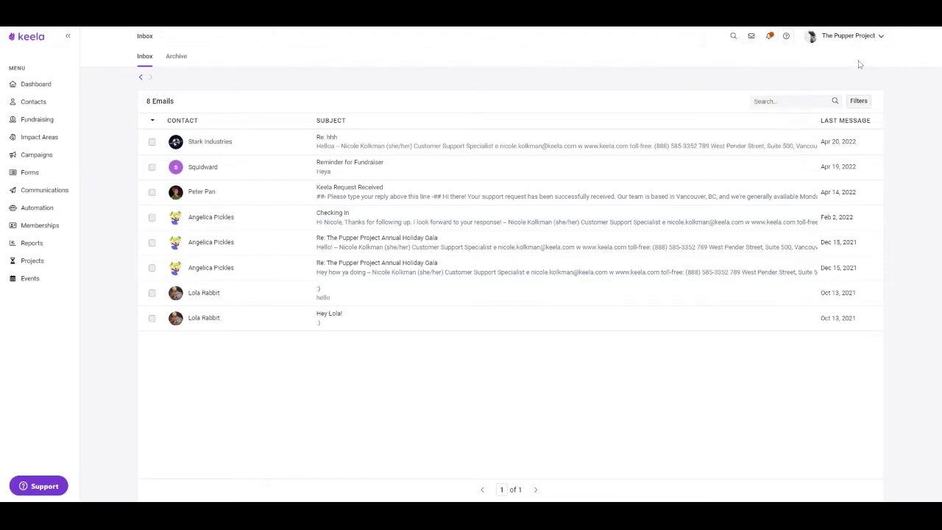
left_click(51, 488)
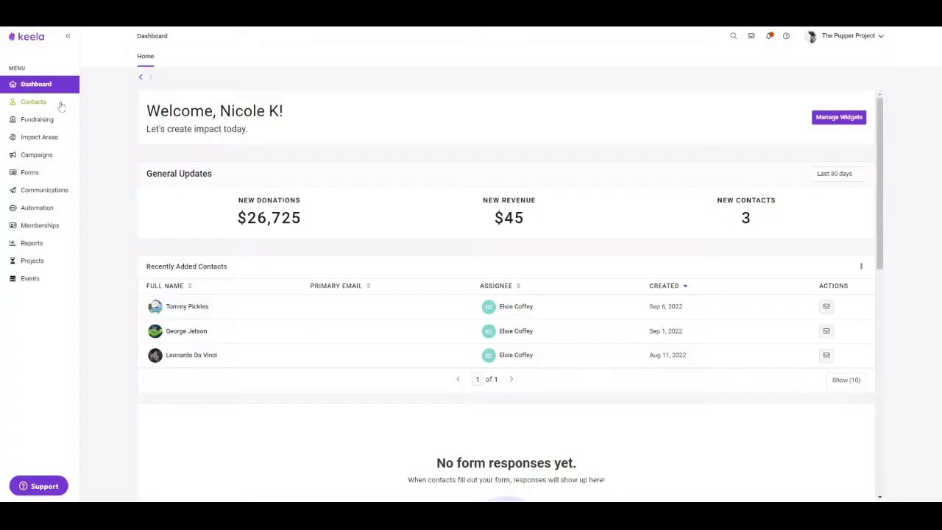
Open the most recently created contact's profile, view its fundraising options, and return to the contacts list
left_click(61, 104)
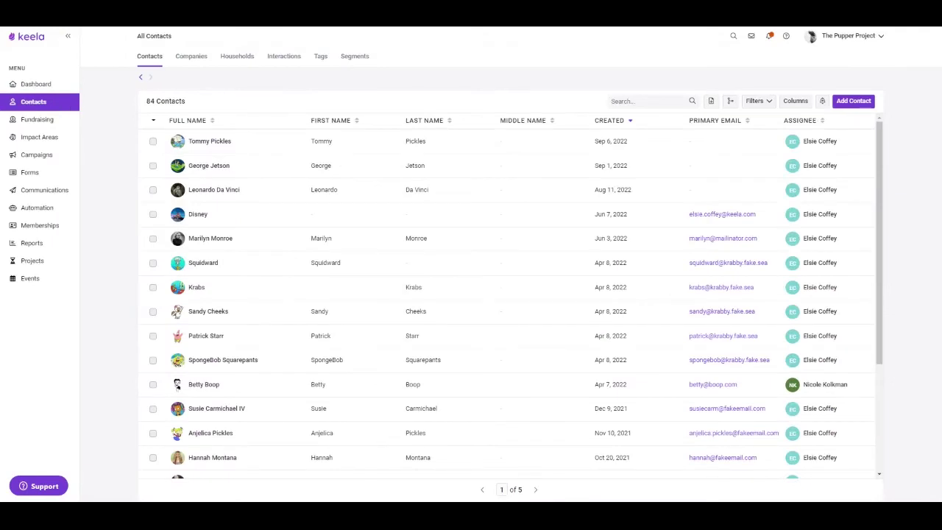
mouse_move(267, 212)
left_click(221, 148)
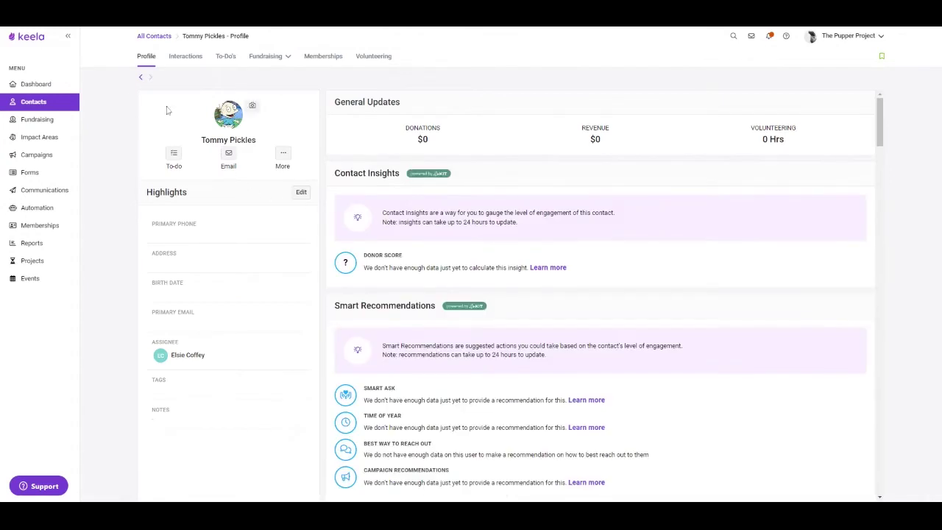
left_click(261, 59)
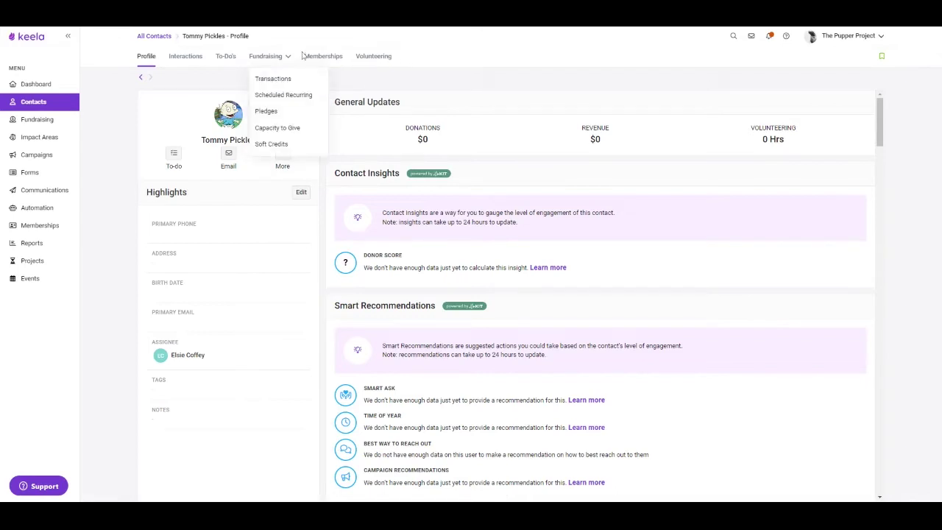
left_click(143, 78)
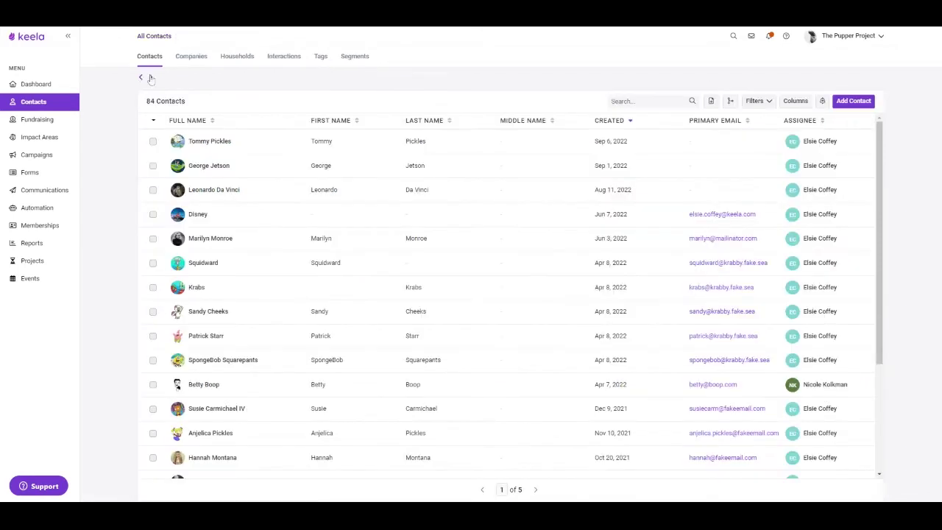
View the companies and households lists, examine the first household's members, and return to all households
left_click(191, 57)
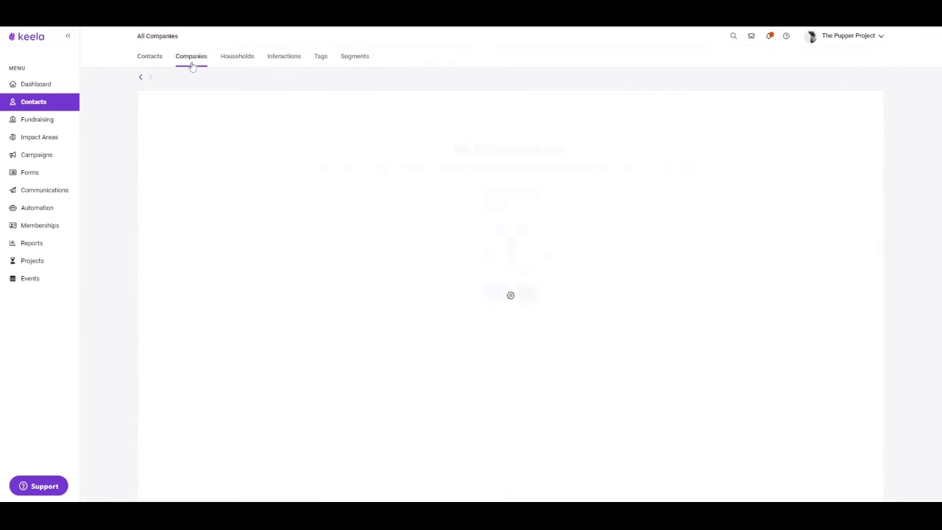
left_click(242, 59)
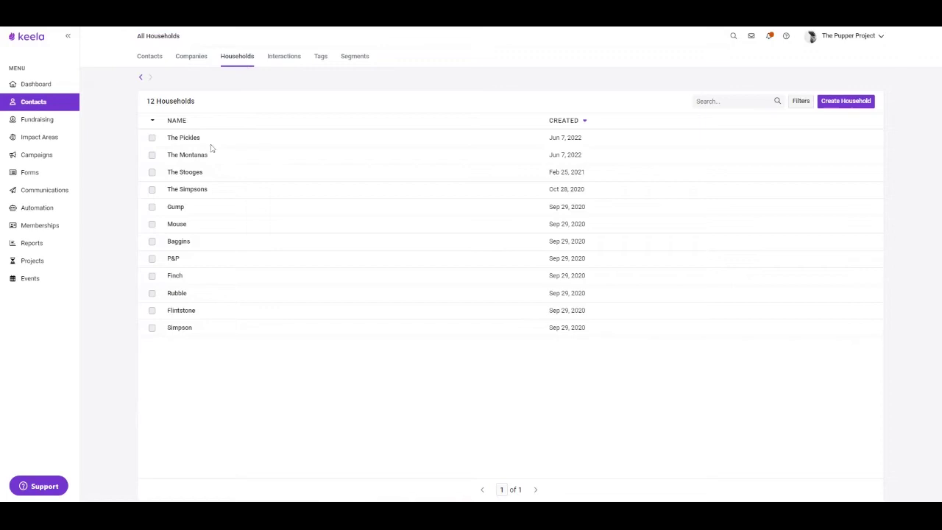
left_click(198, 143)
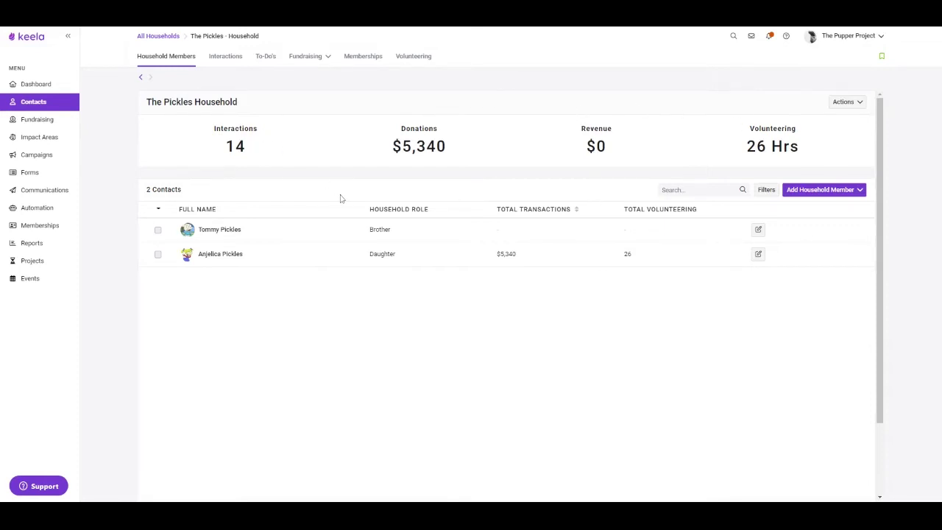
left_click(141, 78)
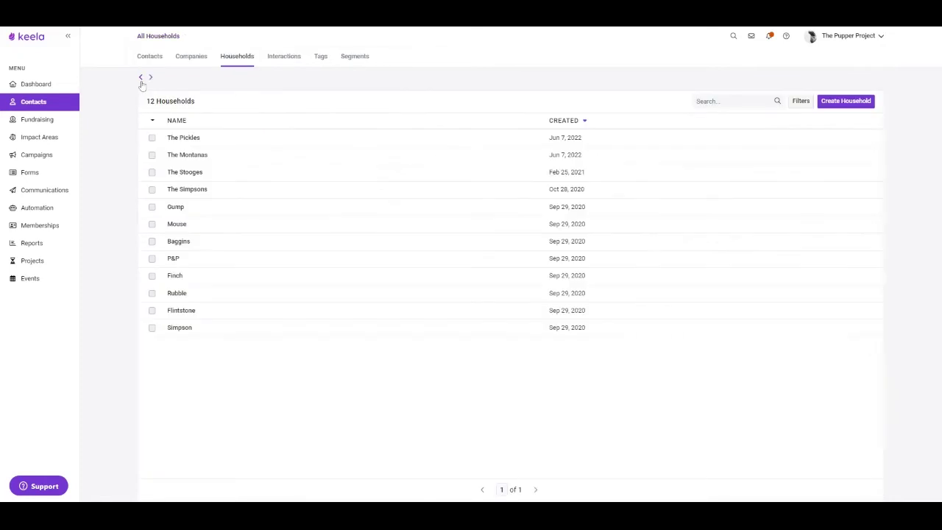
View the lists of contact interactions, tags and segments
left_click(286, 60)
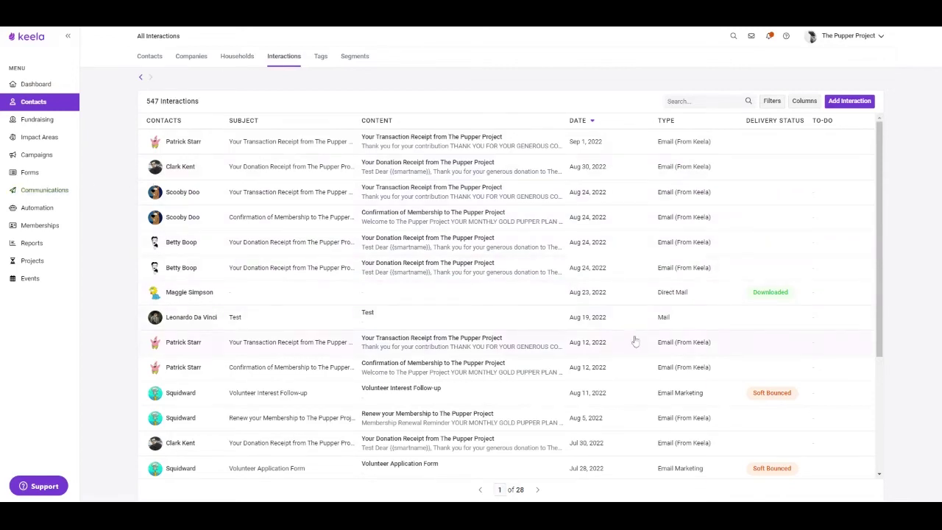
left_click(321, 59)
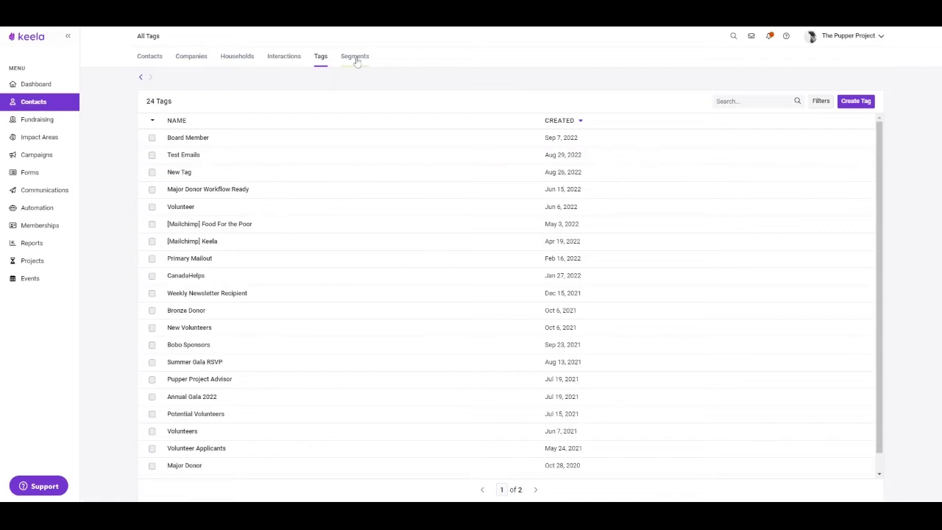
left_click(355, 58)
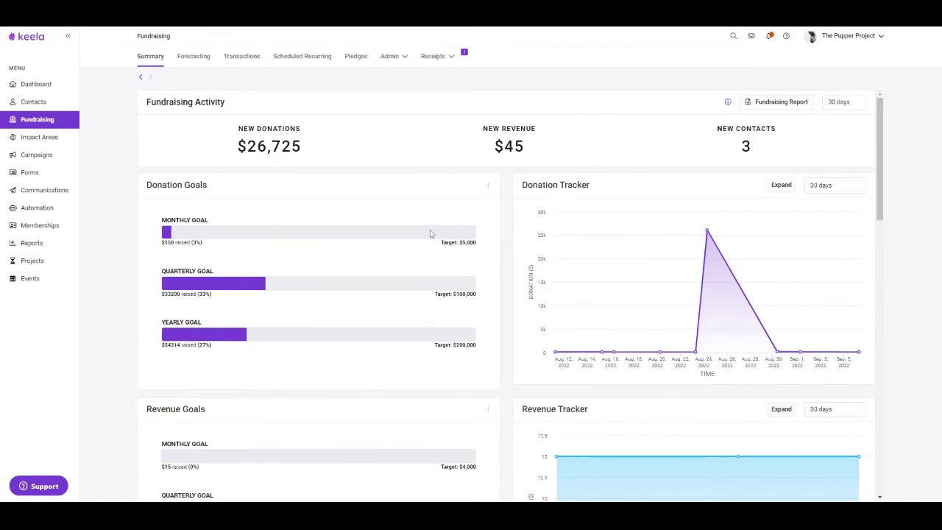
Review the Fundraising summary's goals, KPIs and recent transactions, and open the donations forecast
scroll(382, 277, "down", 7)
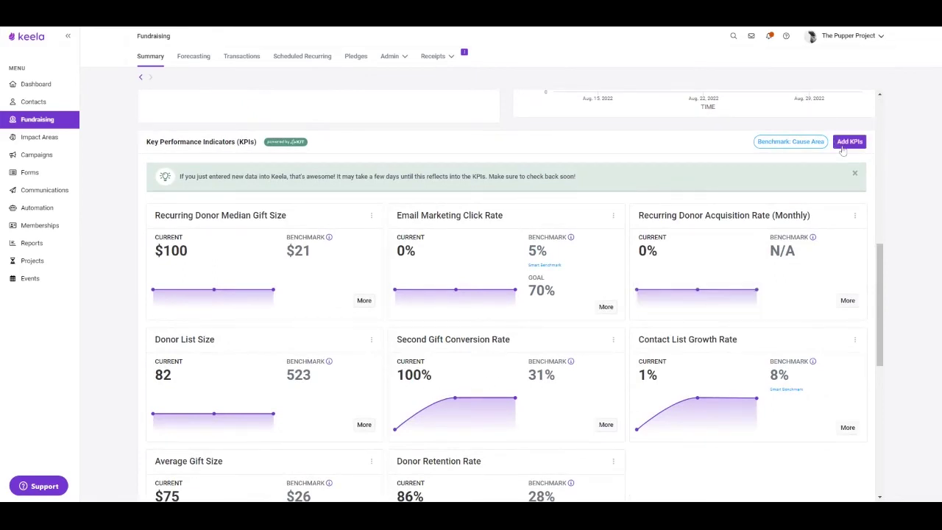
scroll(456, 265, "down", 6)
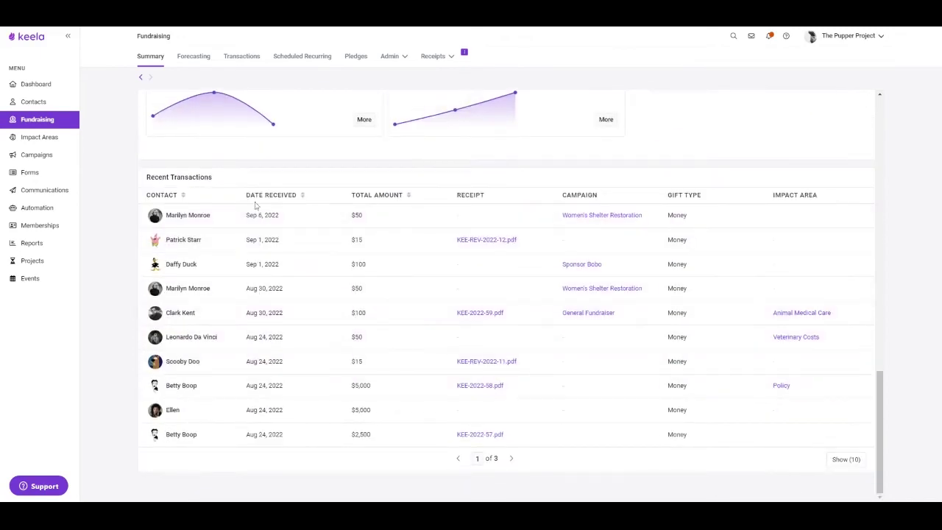
left_click(194, 62)
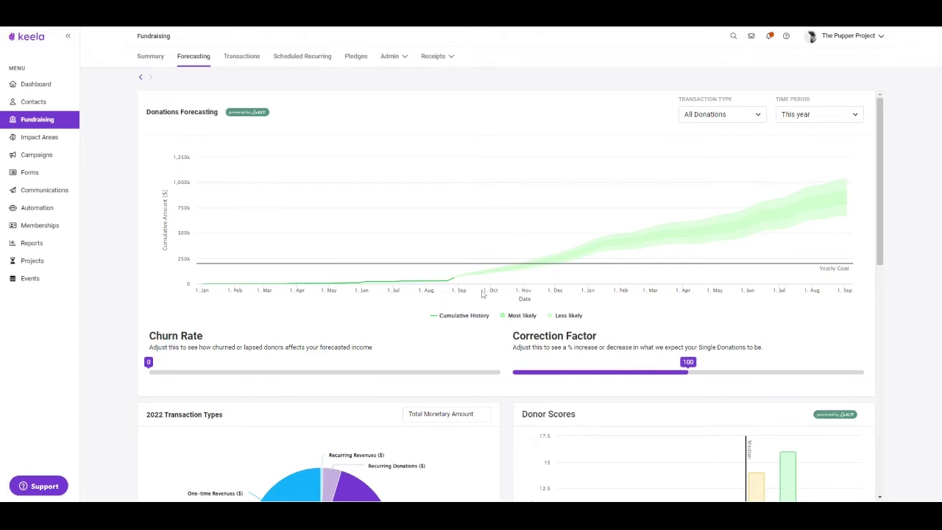
Review the forecasting charts for transaction types, donor scores, donor readiness and time of year, inspecting the May donor prediction
scroll(482, 293, "down", 5)
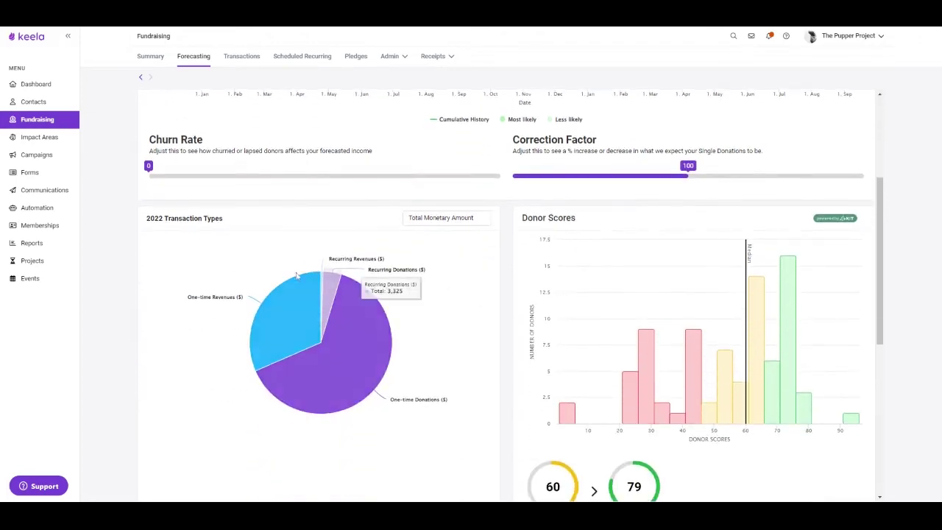
scroll(473, 305, "down", 9)
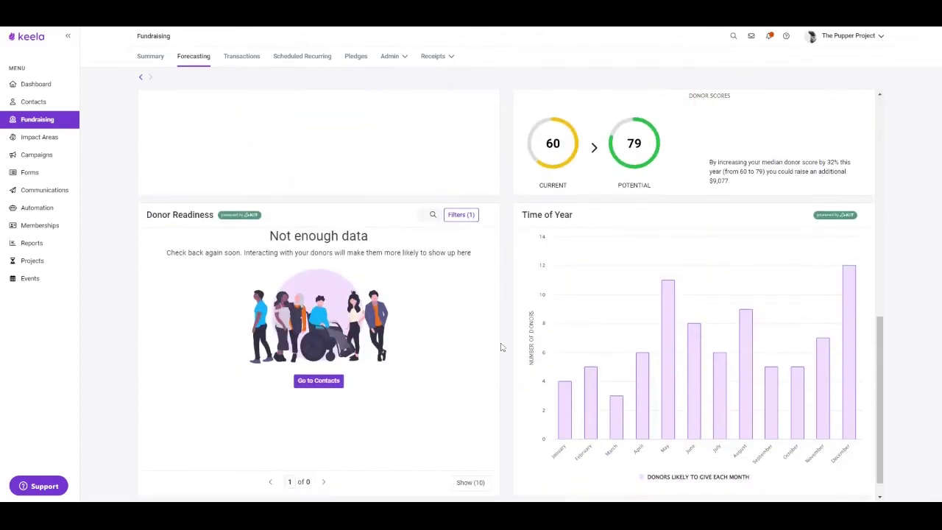
mouse_move(673, 309)
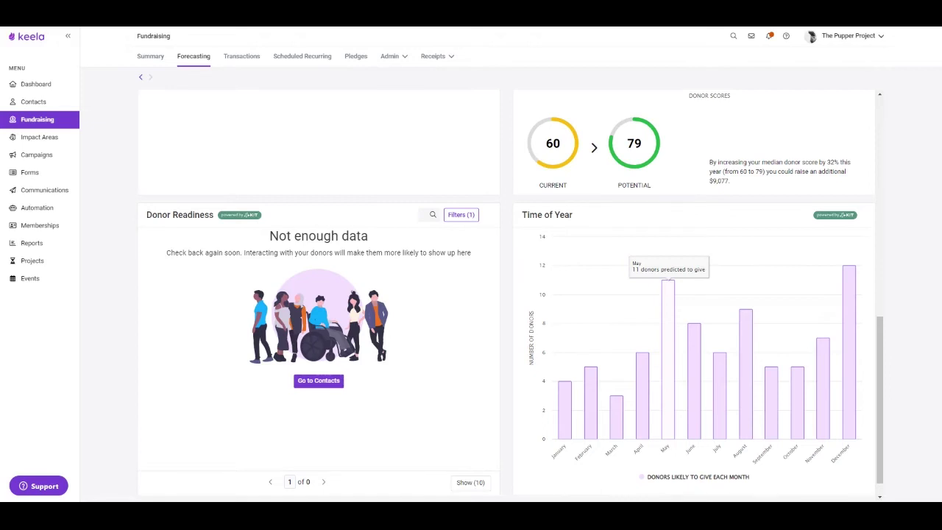
View the transactions list, then examine the first scheduled recurring donation's details and return to all scheduled recurring transactions
left_click(235, 59)
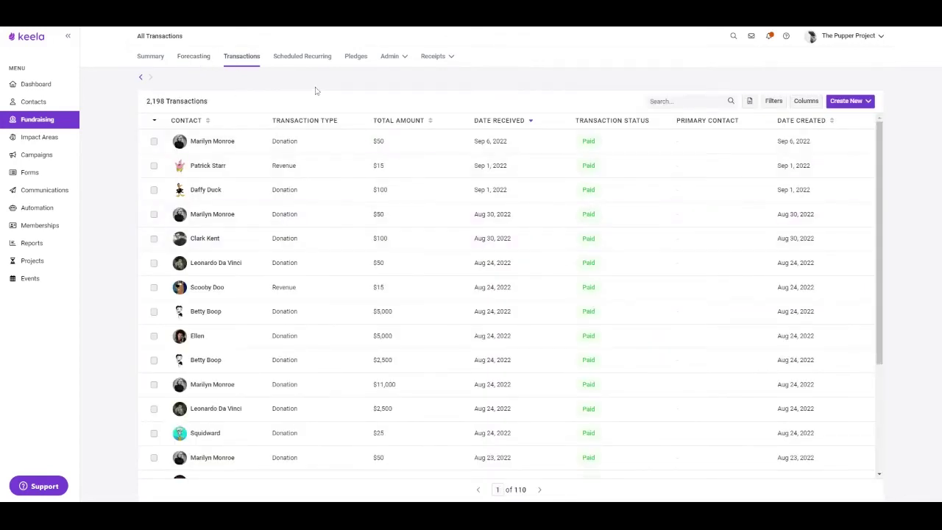
left_click(298, 59)
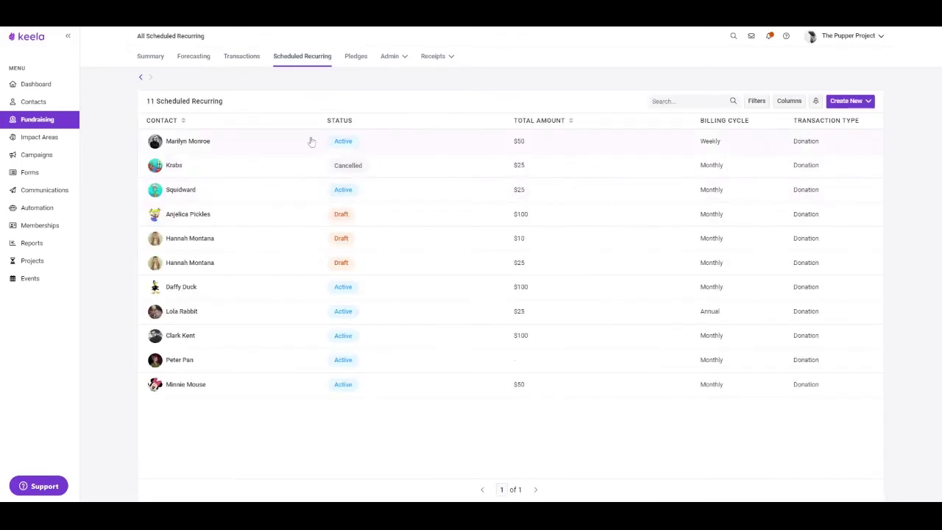
left_click(242, 145)
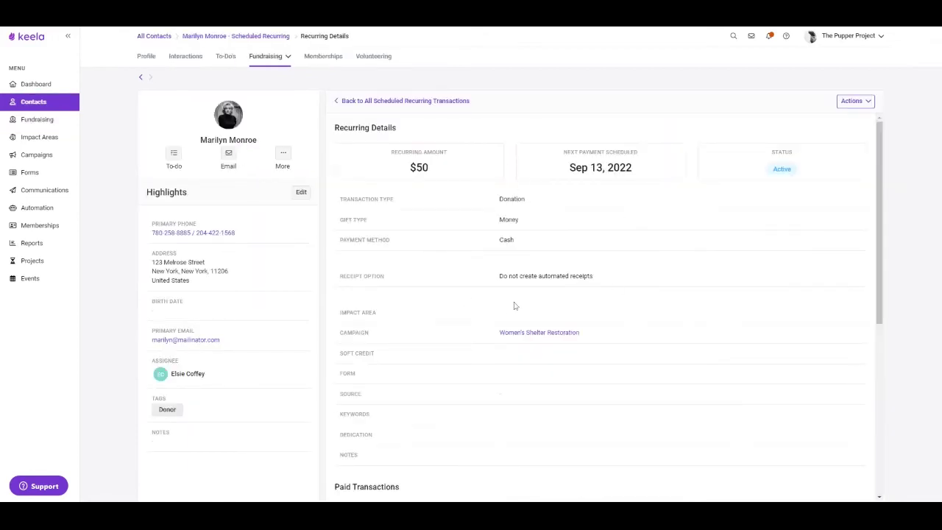
left_click(140, 77)
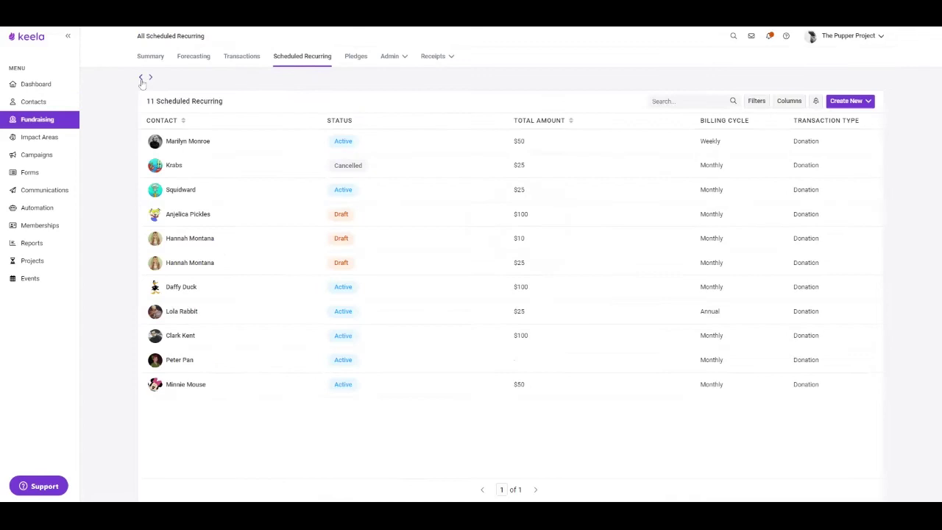
View the list of pledges and the list of fundraising sources
left_click(350, 59)
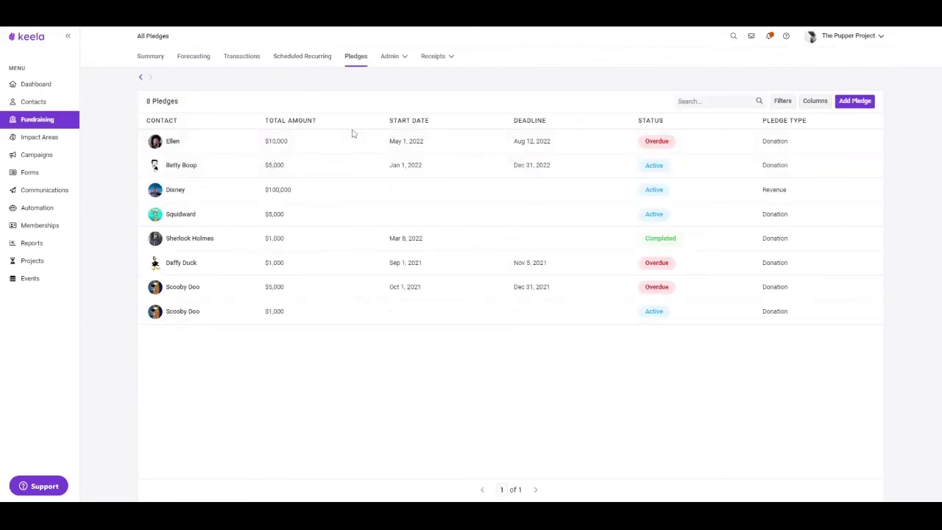
left_click(392, 57)
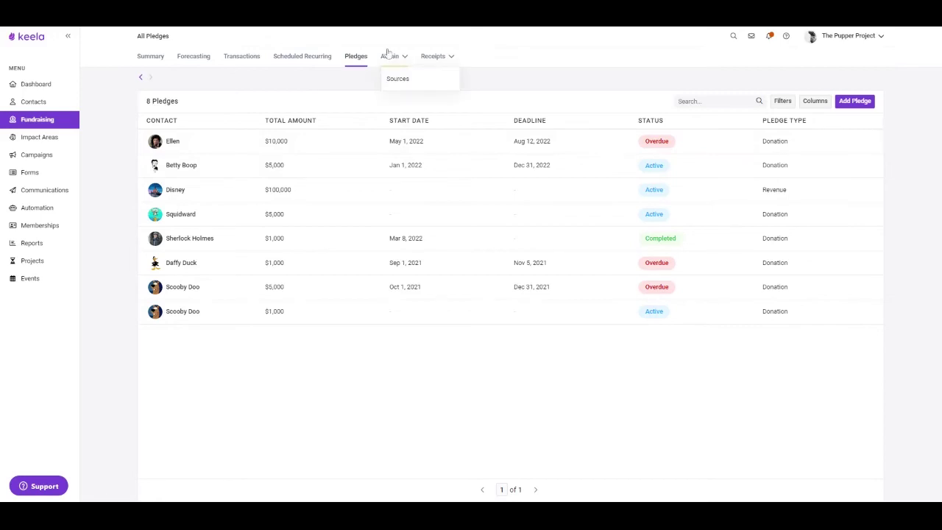
left_click(398, 80)
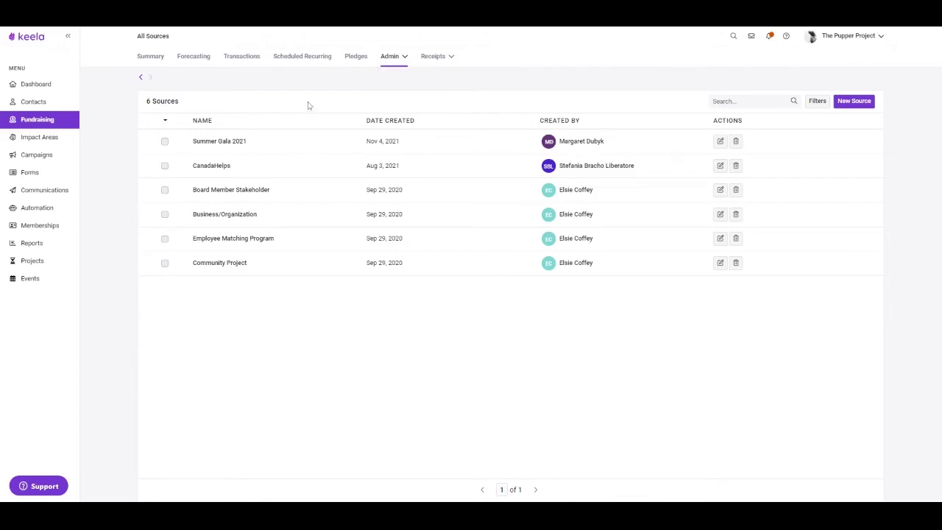
View the unreceipted transactions and open the Campaigns section
mouse_move(444, 57)
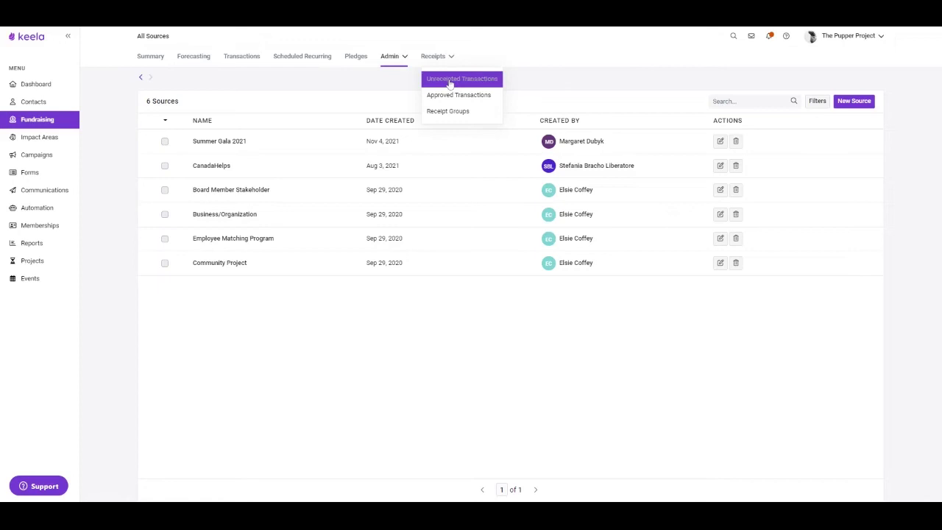
left_click(449, 80)
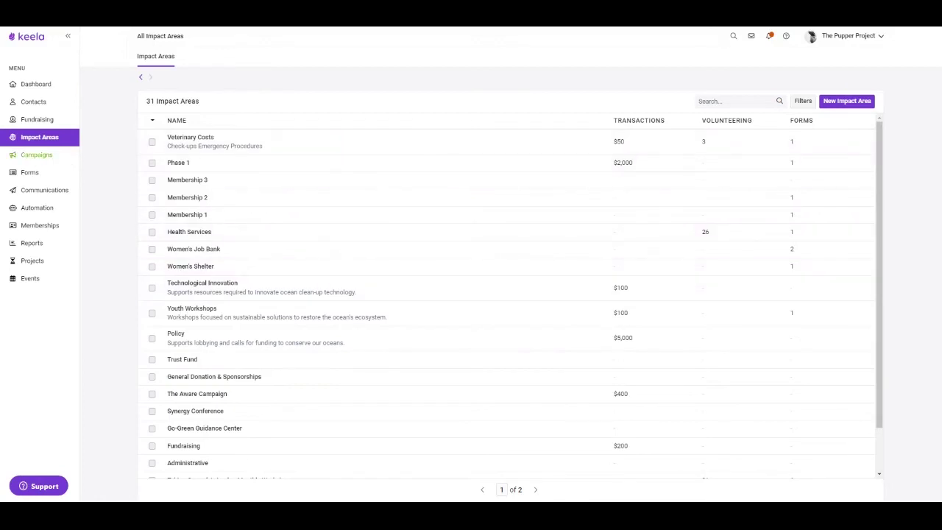
left_click(36, 155)
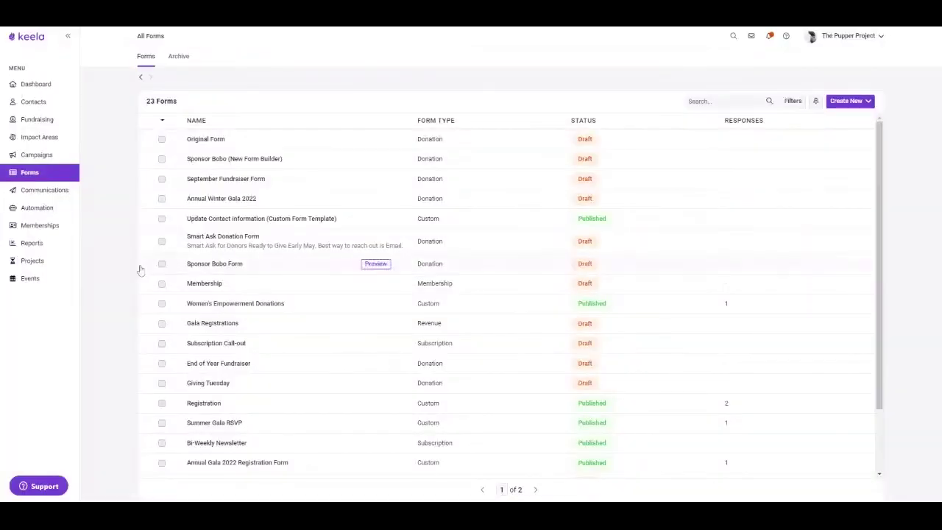
View the email marketing list, the direct mail list and the saved templates in Communications
left_click(64, 194)
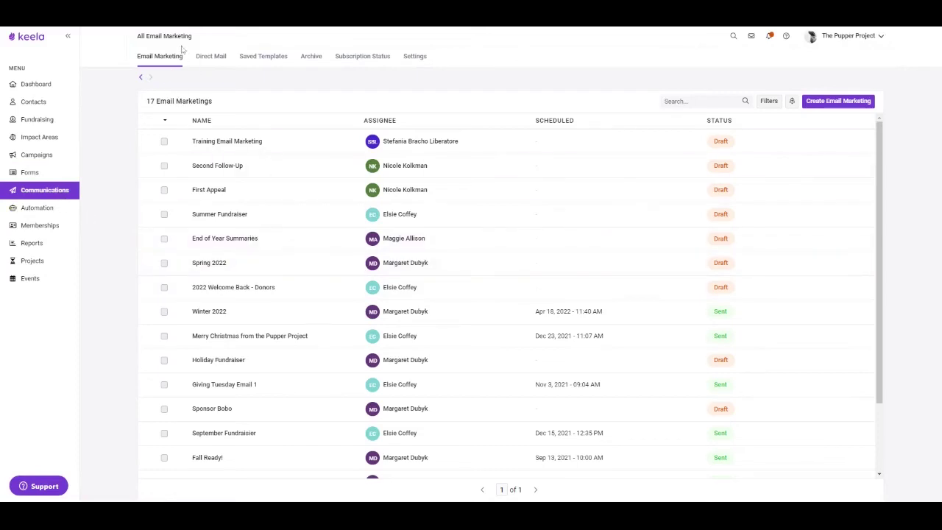
left_click(219, 62)
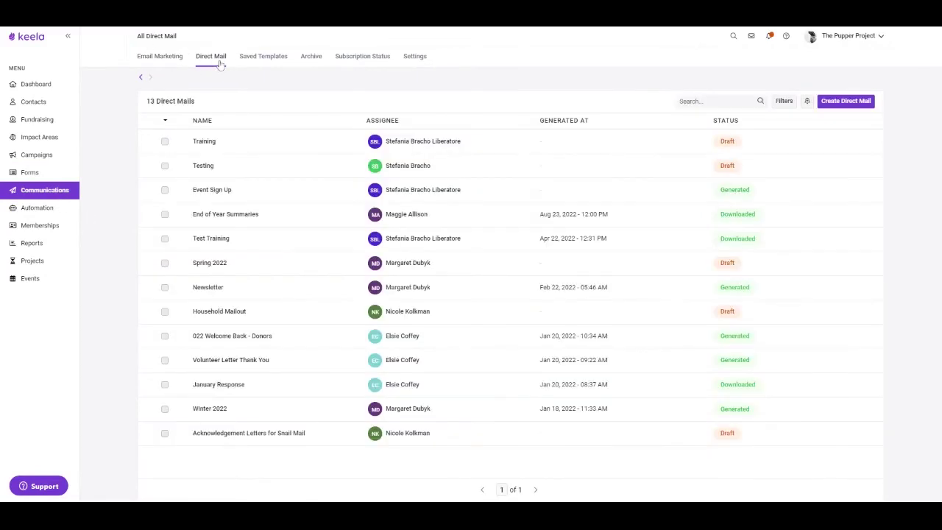
left_click(278, 64)
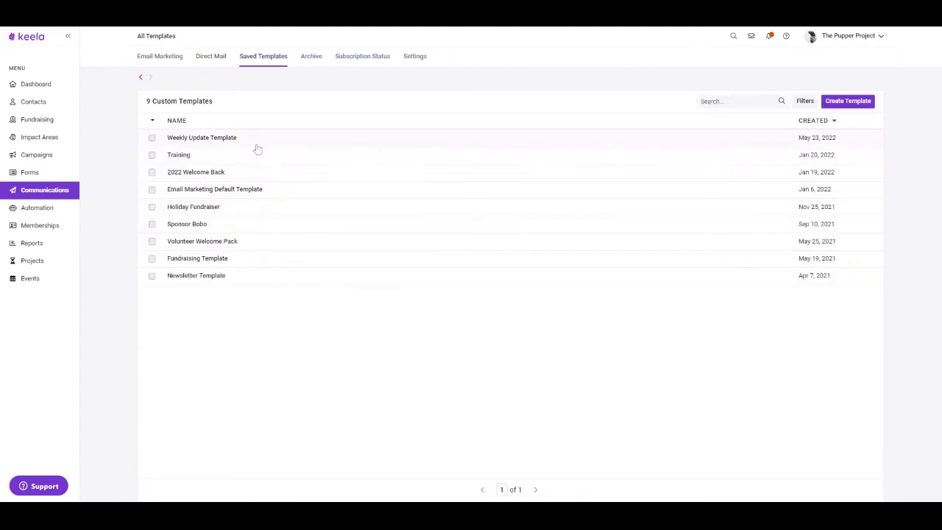
View the archived email marketings, the contacts' email subscription statuses, and the unsubscribe description and feedback settings
left_click(310, 62)
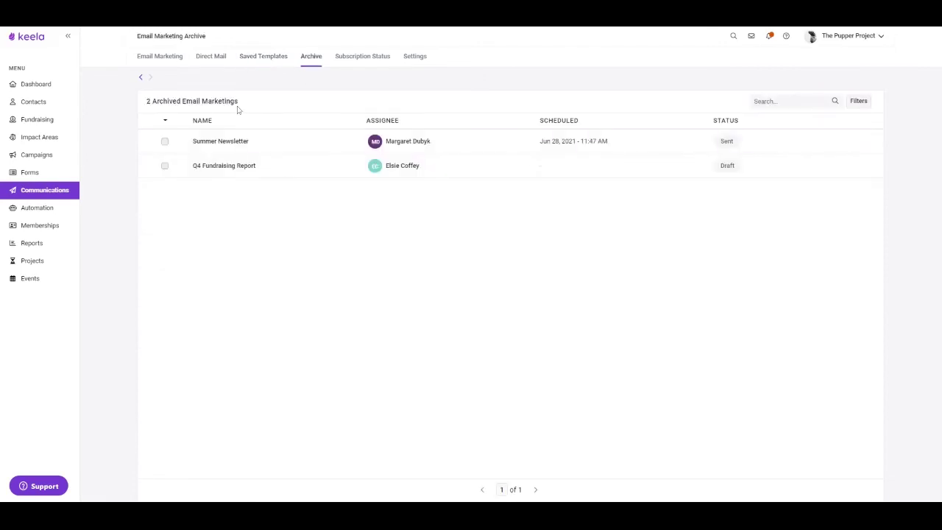
left_click(370, 59)
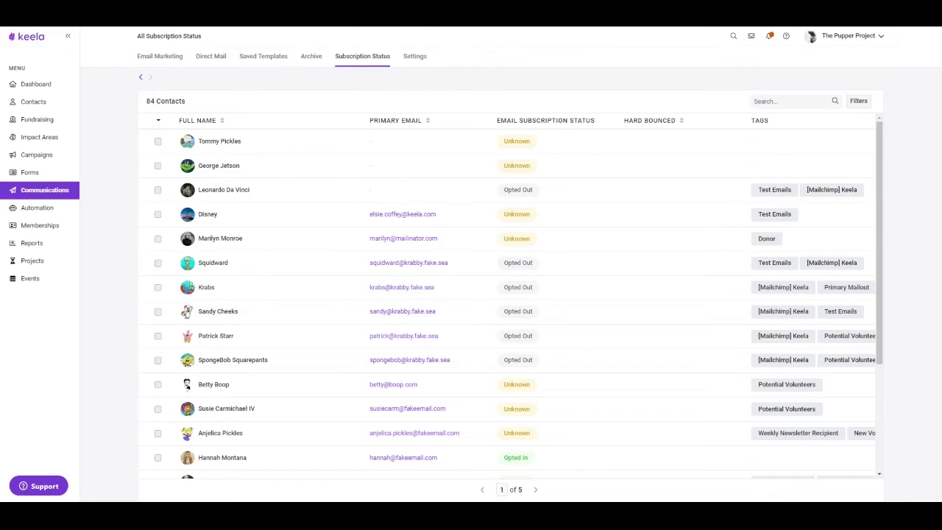
left_click(416, 59)
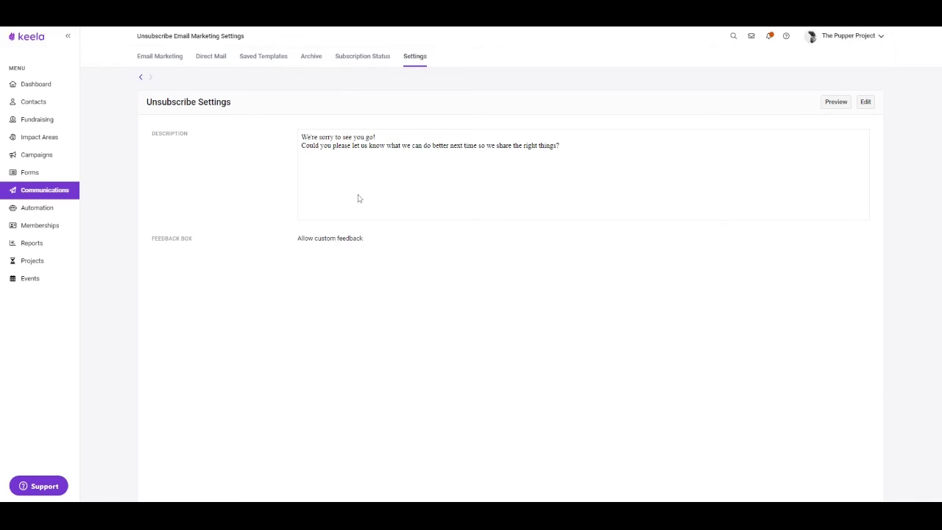
left_click_drag(377, 242, 328, 268)
left_click(392, 267)
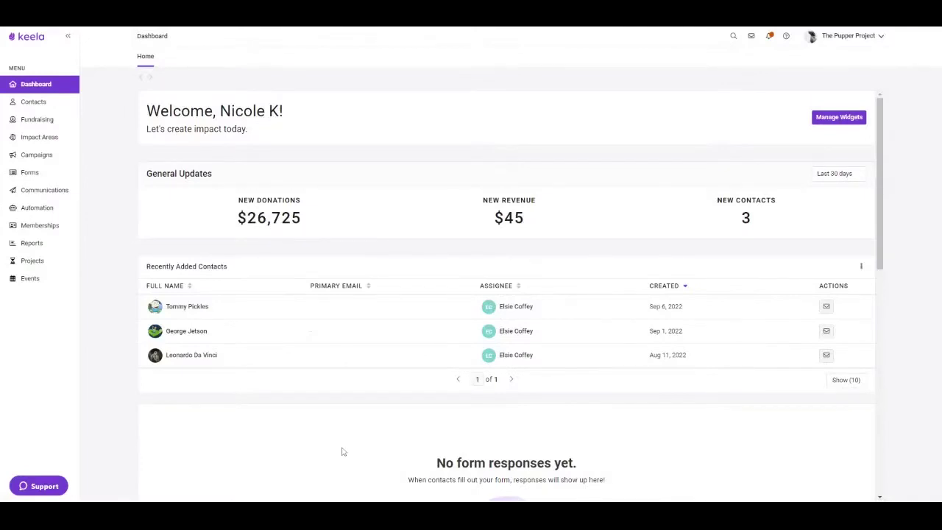
View the Automation section and the export history of the report dashboards
left_click(31, 210)
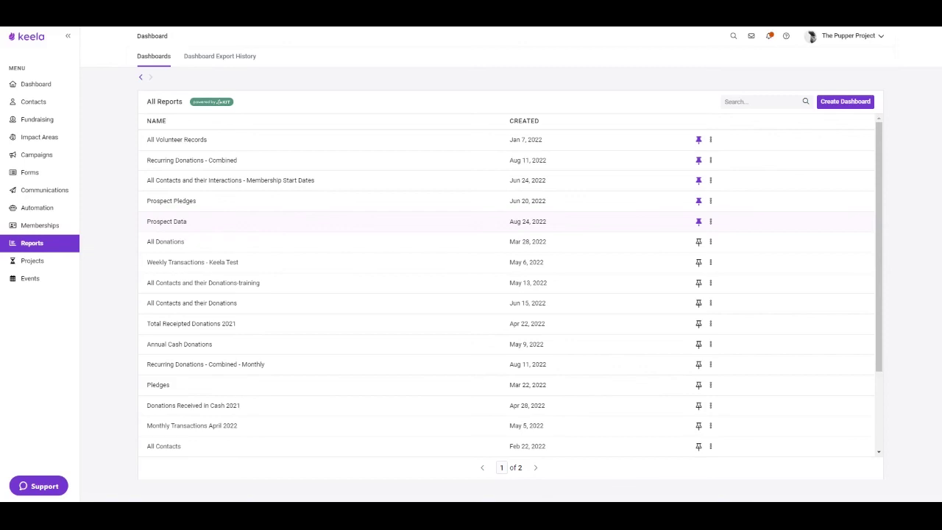
left_click(216, 59)
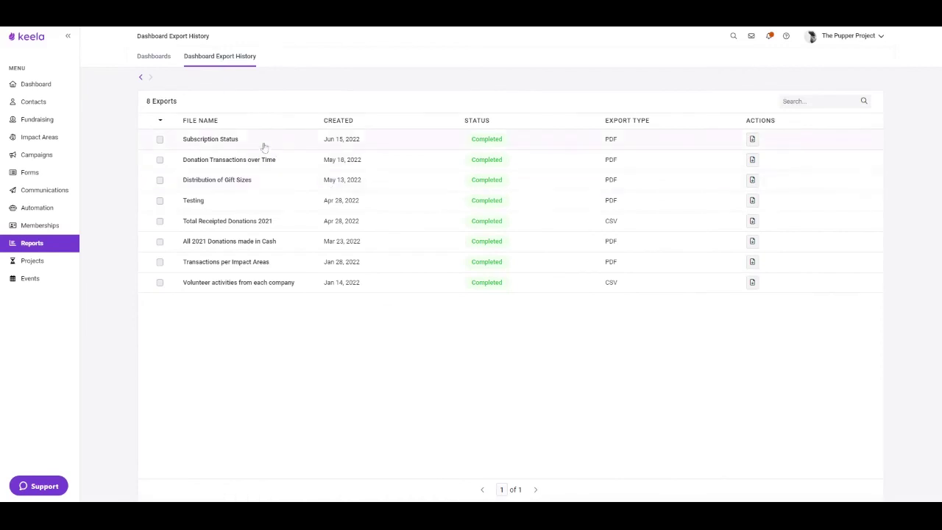
Examine the All Volunteer Records report's overview, return to the reports list, and open the Events section
left_click(152, 57)
left_click(225, 147)
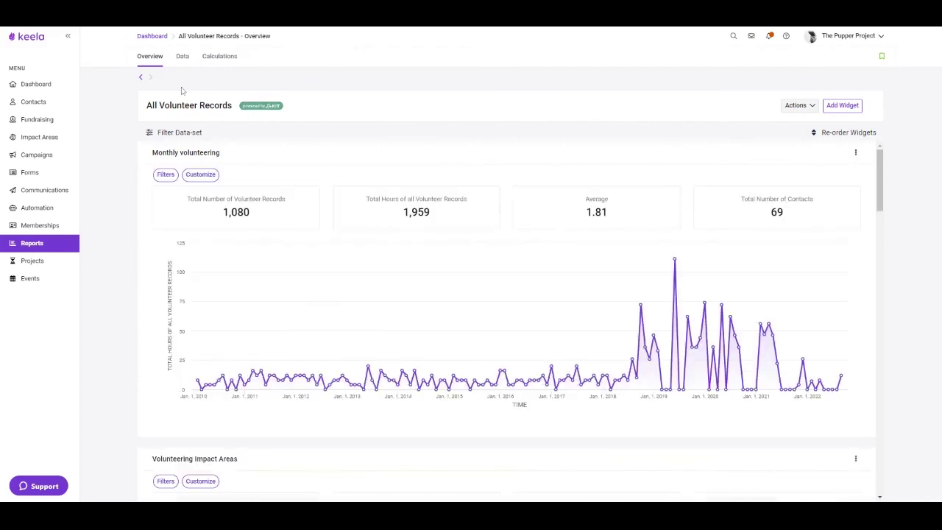
left_click(154, 38)
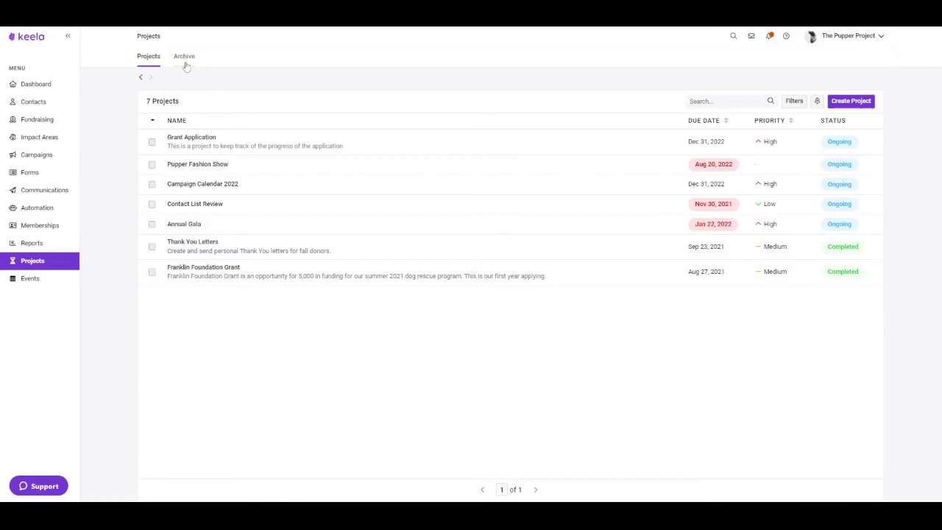
left_click(33, 280)
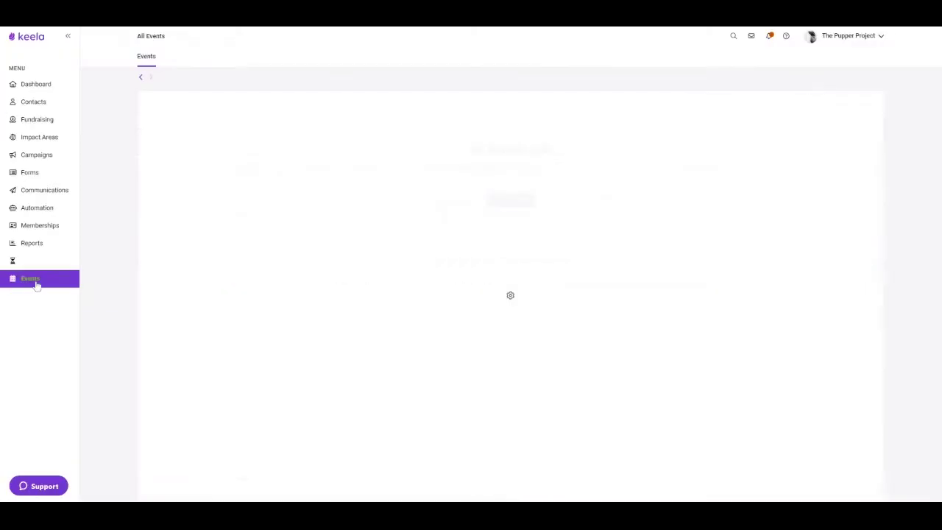